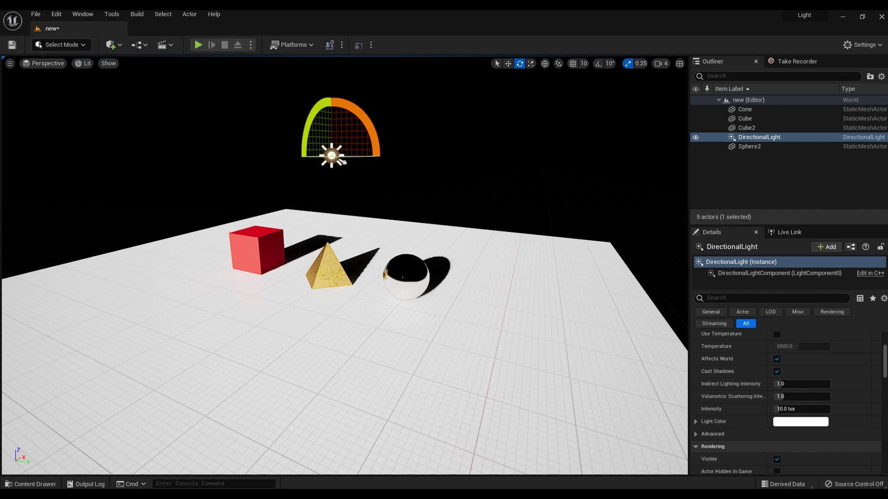
- Rotate the directional light to swing the shadows around, and set its Source Angle to 2.32 and Source Soft Angle to 1.56
{"action": "left_click_drag", "start_coordinate": [389, 156], "coordinate": [334, 162]}
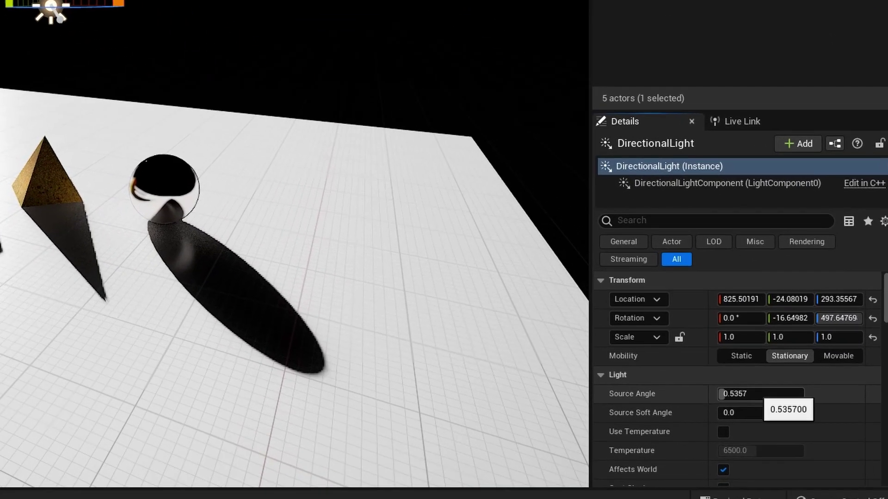
{"action": "type", "text": "0.84"}
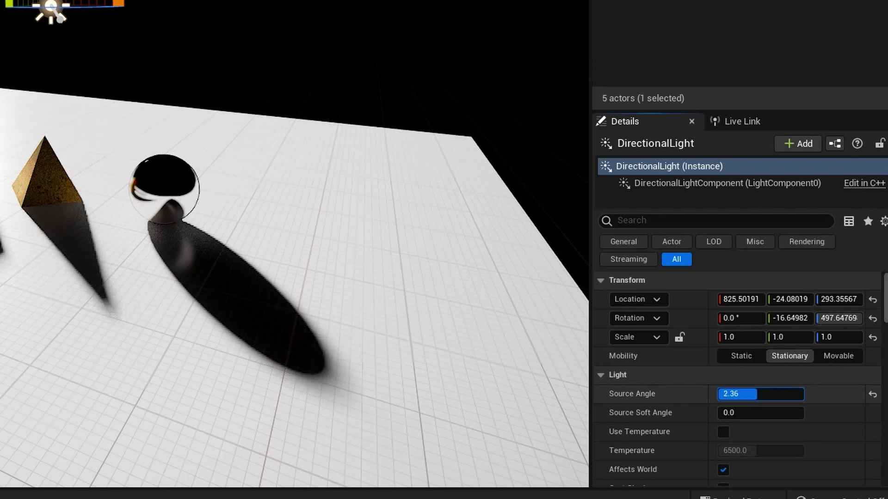
{"action": "left_click_drag", "start_coordinate": [721, 395], "coordinate": [776, 394]}
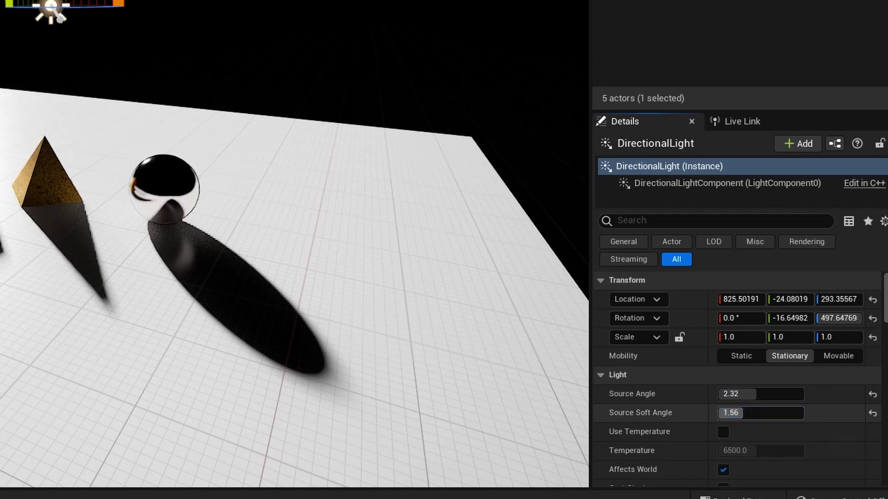
- Enable Use Temperature on the directional light and set the temperature to about 6562
{"action": "scroll", "coordinate": [740, 412], "scroll_direction": "down", "scroll_amount": 5}
{"action": "left_click", "coordinate": [722, 320]}
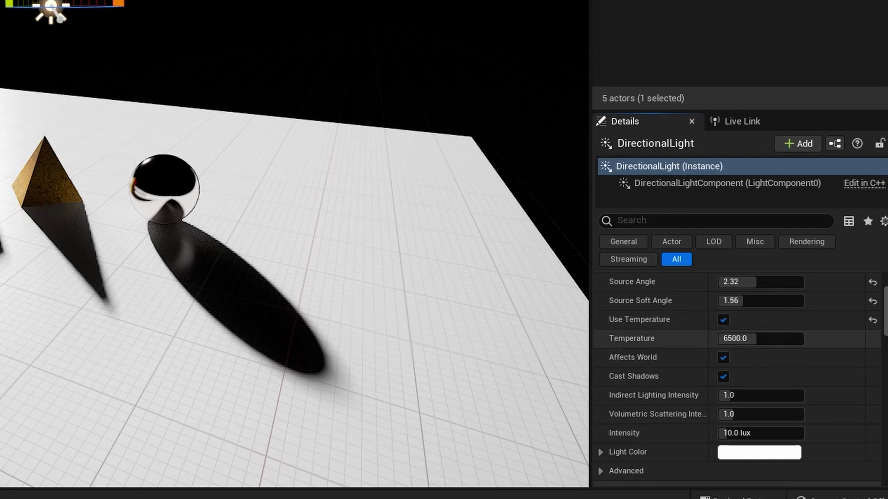
{"action": "left_click_drag", "start_coordinate": [728, 339], "coordinate": [757, 339]}
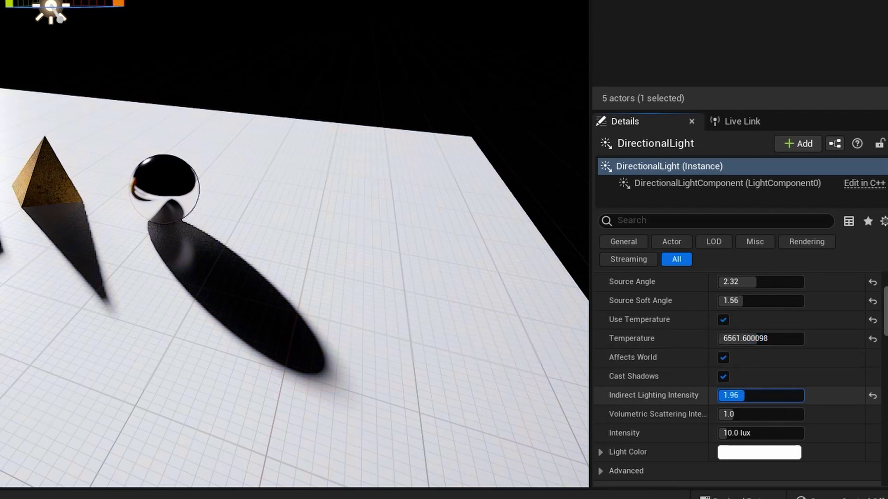
- Set the directional light's Indirect Lighting Intensity to 0.864 and its Intensity to about 7.38 lux
{"action": "left_click_drag", "start_coordinate": [743, 395], "coordinate": [778, 395]}
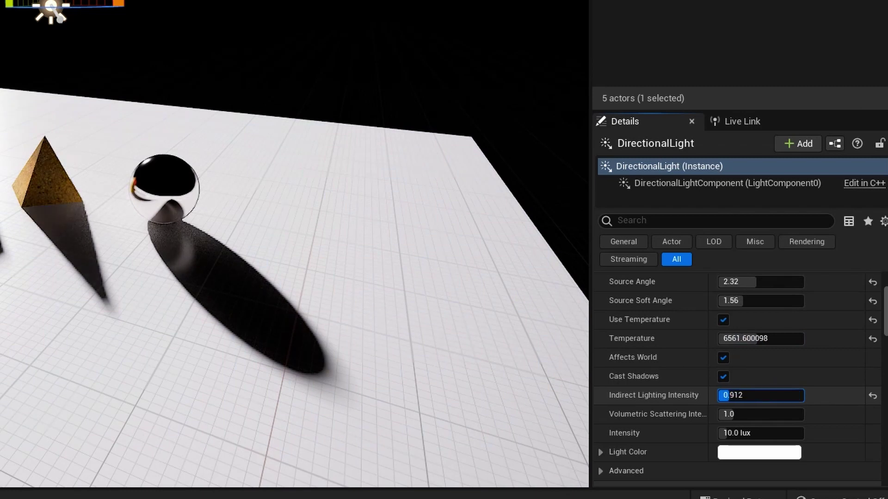
{"action": "left_click_drag", "start_coordinate": [729, 396], "coordinate": [729, 396]}
{"action": "mouse_move", "coordinate": [728, 434]}
{"action": "left_mouse_down"}
{"action": "mouse_move", "coordinate": [803, 435]}
{"action": "mouse_move", "coordinate": [719, 435]}
{"action": "left_mouse_up"}
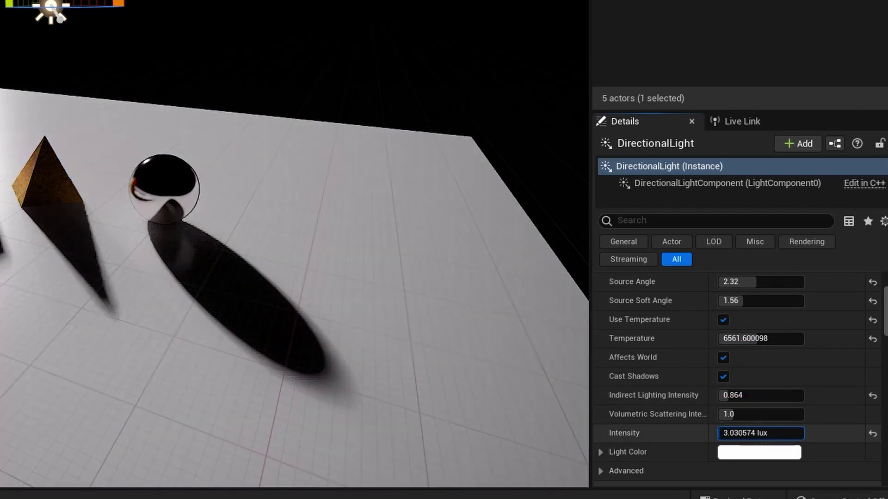
{"action": "left_click_drag", "start_coordinate": [781, 432], "coordinate": [793, 433]}
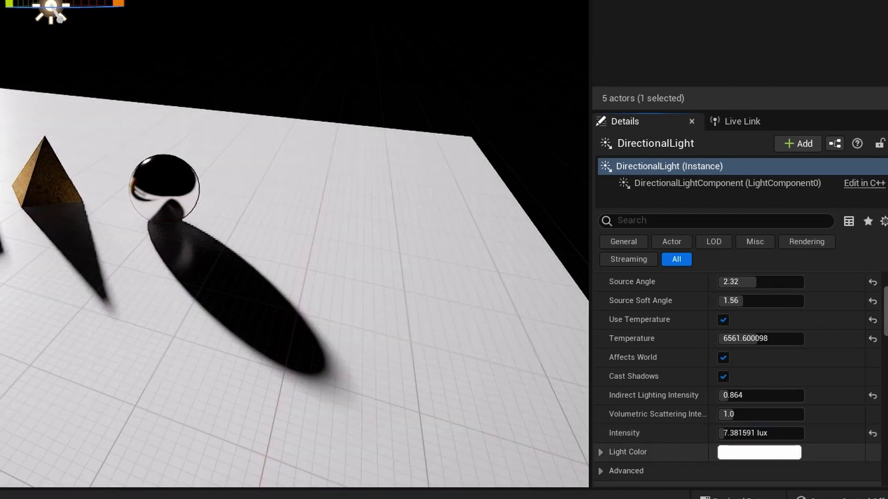
- Change the directional light's color to a pale yellow with a saturation of about 0.2 and full brightness
{"action": "left_click", "coordinate": [758, 453]}
{"action": "mouse_move", "coordinate": [517, 260]}
{"action": "left_mouse_down"}
{"action": "mouse_move", "coordinate": [556, 251]}
{"action": "mouse_move", "coordinate": [475, 231]}
{"action": "mouse_move", "coordinate": [537, 308]}
{"action": "mouse_move", "coordinate": [555, 233]}
{"action": "mouse_move", "coordinate": [489, 237]}
{"action": "mouse_move", "coordinate": [513, 251]}
{"action": "mouse_move", "coordinate": [521, 272]}
{"action": "left_mouse_up"}
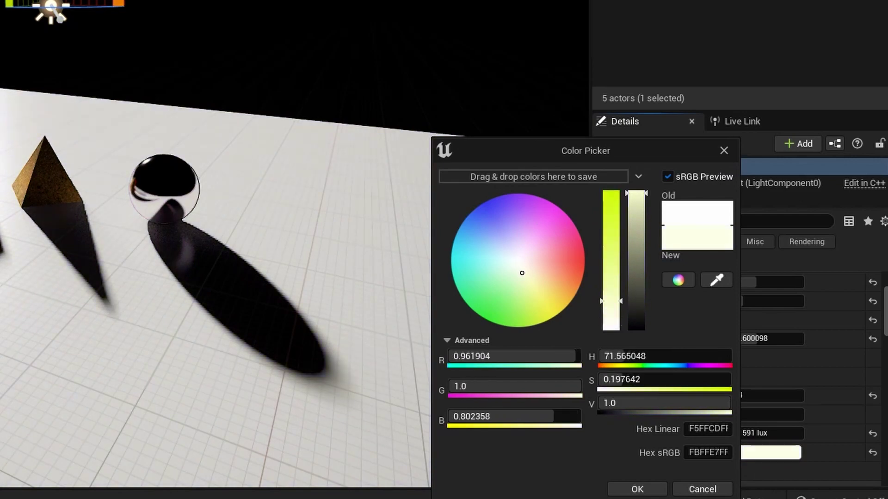
{"action": "left_click", "coordinate": [637, 489]}
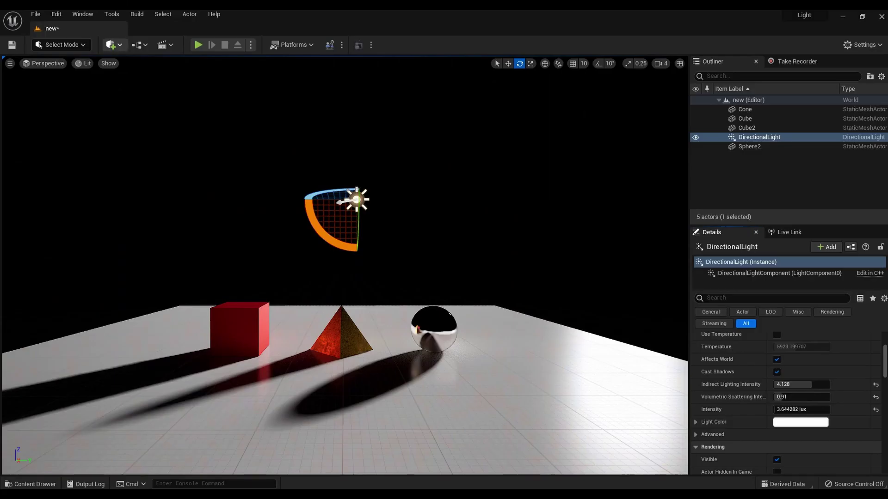
- Add a Sky Atmosphere to the level and rotate the directional light until the sun sits low above the horizon
{"action": "left_click", "coordinate": [112, 44]}
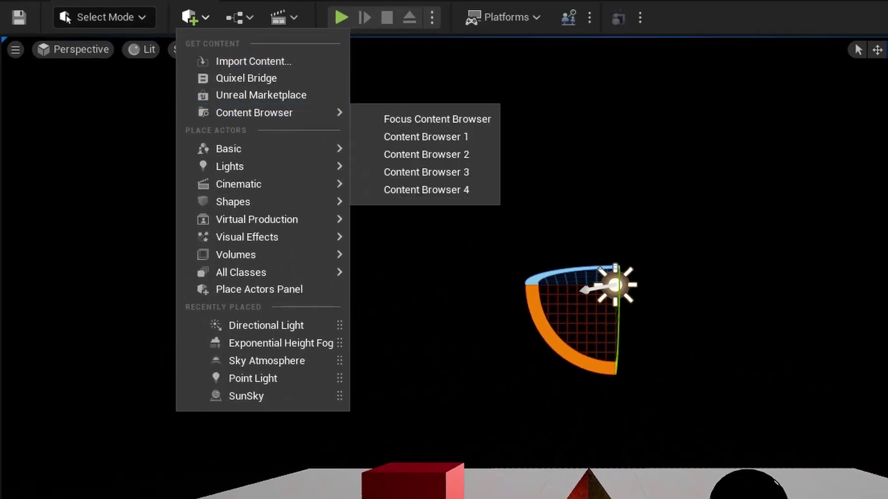
{"action": "mouse_move", "coordinate": [245, 201]}
{"action": "mouse_move", "coordinate": [247, 236]}
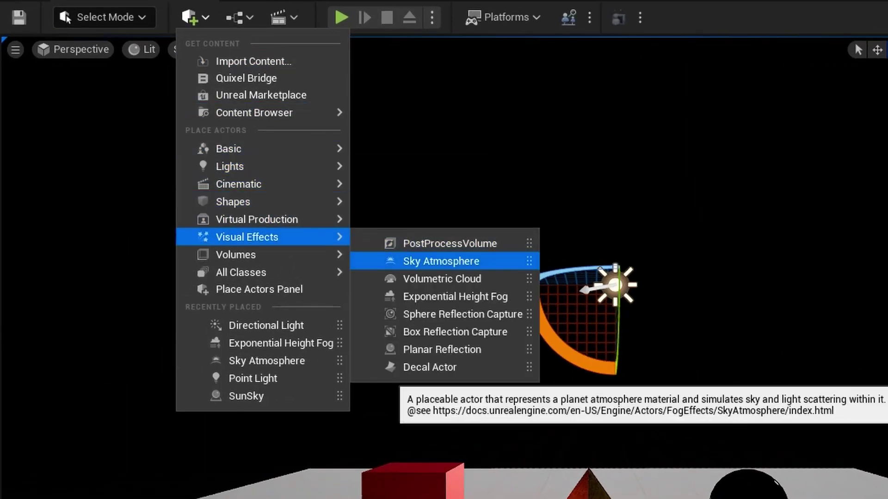
{"action": "left_click", "coordinate": [440, 261]}
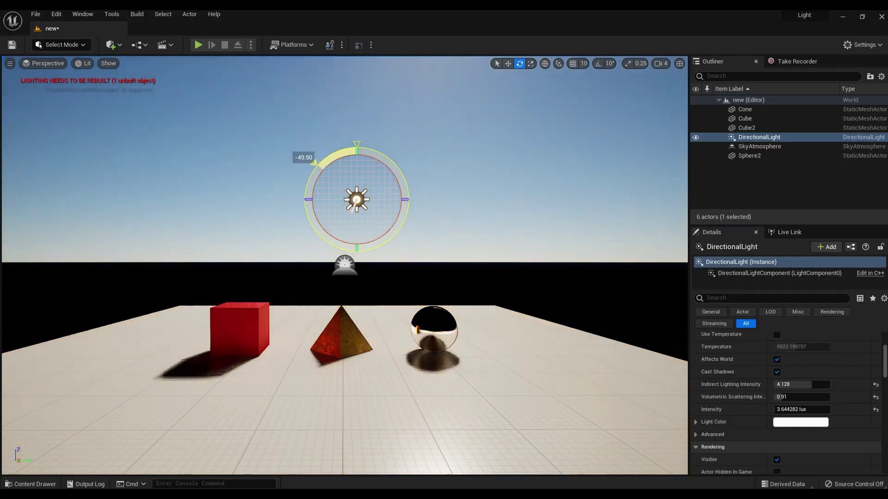
{"action": "left_click_drag", "start_coordinate": [315, 163], "coordinate": [319, 240]}
- Add an Exponential Height Fog actor to blend the sky into the dark horizon
{"action": "left_click", "coordinate": [130, 36]}
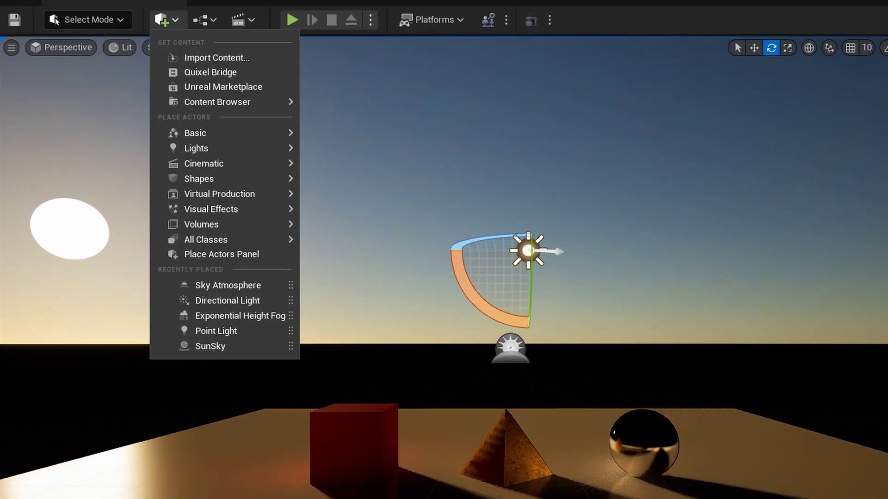
{"action": "mouse_move", "coordinate": [169, 186]}
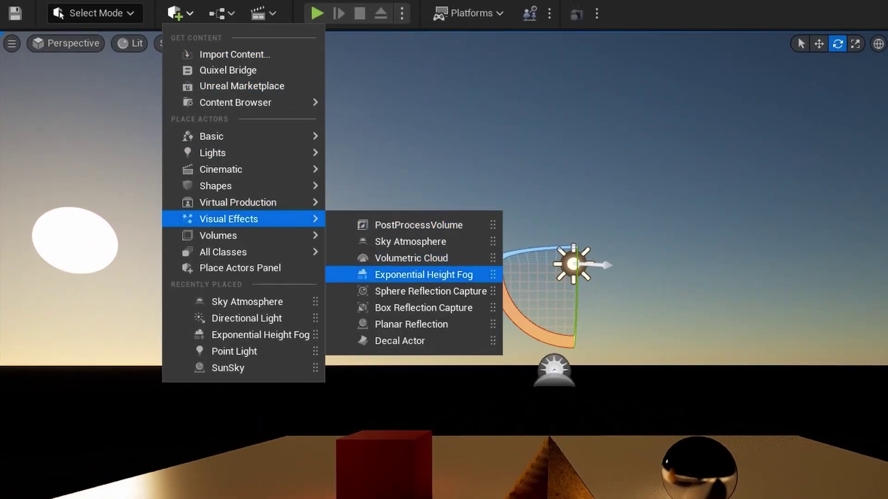
{"action": "left_click", "coordinate": [423, 275]}
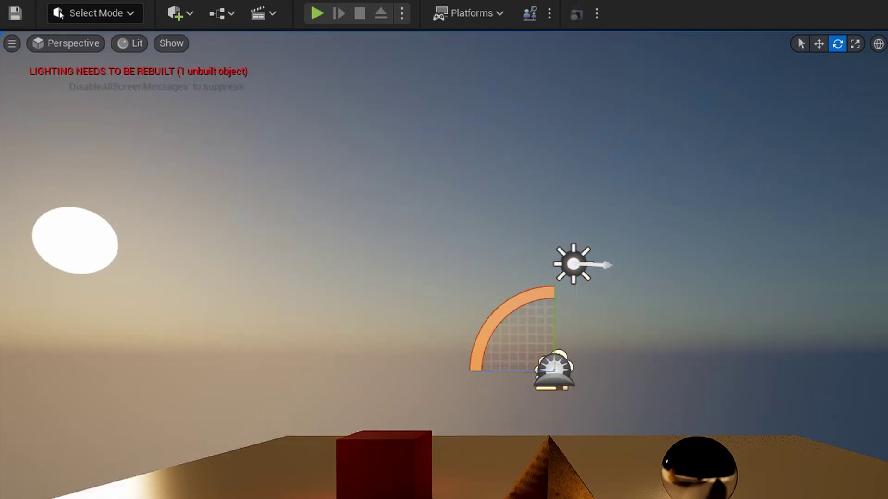
{"action": "left_click_drag", "start_coordinate": [322, 165], "coordinate": [391, 246]}
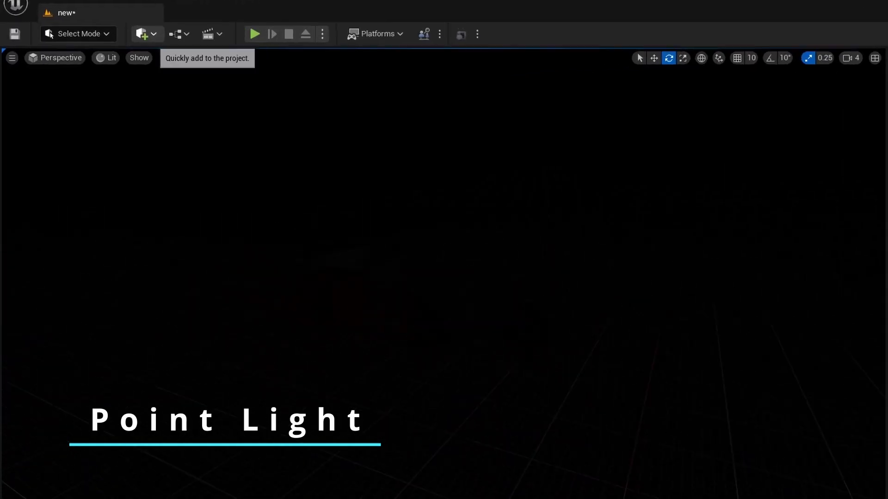
- Add a point light, position it between the pyramid and the sphere, and enable Use Temperature at about 10126
{"action": "left_click", "coordinate": [143, 34]}
{"action": "mouse_move", "coordinate": [229, 167]}
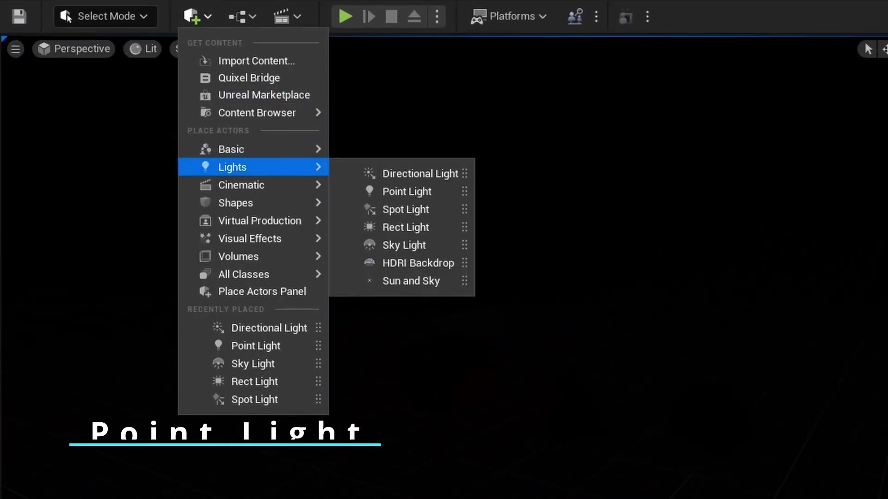
{"action": "left_click", "coordinate": [406, 191]}
{"action": "left_click_drag", "start_coordinate": [592, 409], "coordinate": [351, 311]}
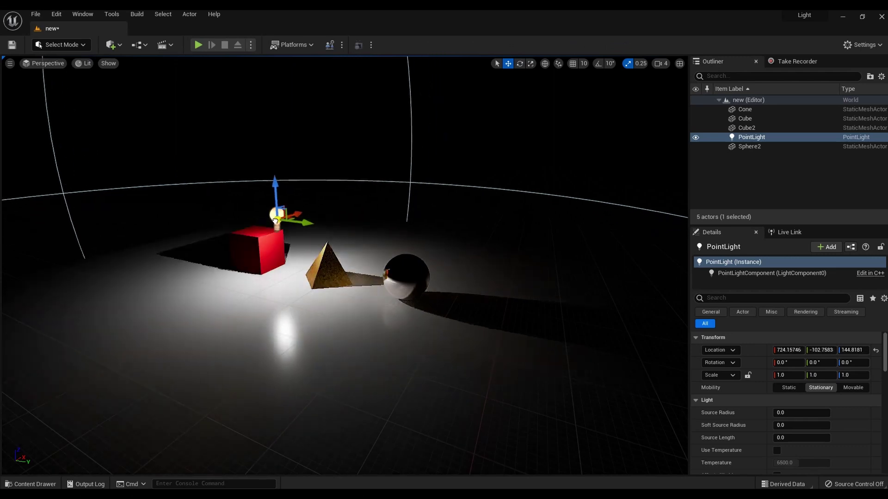
{"action": "left_click_drag", "start_coordinate": [200, 211], "coordinate": [321, 157]}
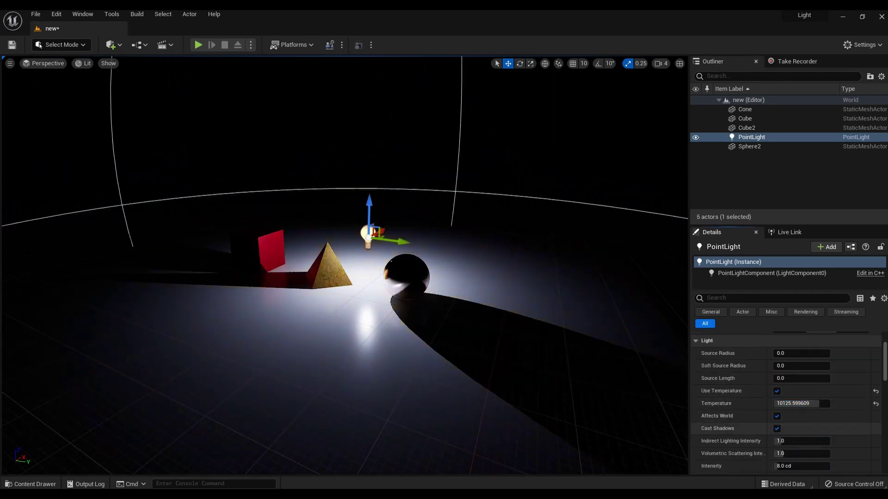
- Adjust the point light's Indirect Lighting Intensity and Intensity
{"action": "left_click_drag", "start_coordinate": [830, 441], "coordinate": [795, 466]}
{"action": "scroll", "coordinate": [794, 448], "scroll_direction": "down", "scroll_amount": 3}
{"action": "scroll", "coordinate": [823, 392], "scroll_direction": "down", "scroll_amount": 1}
{"action": "mouse_move", "coordinate": [816, 431]}
{"action": "left_mouse_down"}
{"action": "mouse_move", "coordinate": [770, 431]}
{"action": "mouse_move", "coordinate": [807, 431]}
{"action": "left_mouse_up"}
- Delete the point light and add a spot light in its place
{"action": "key", "text": "Delete"}
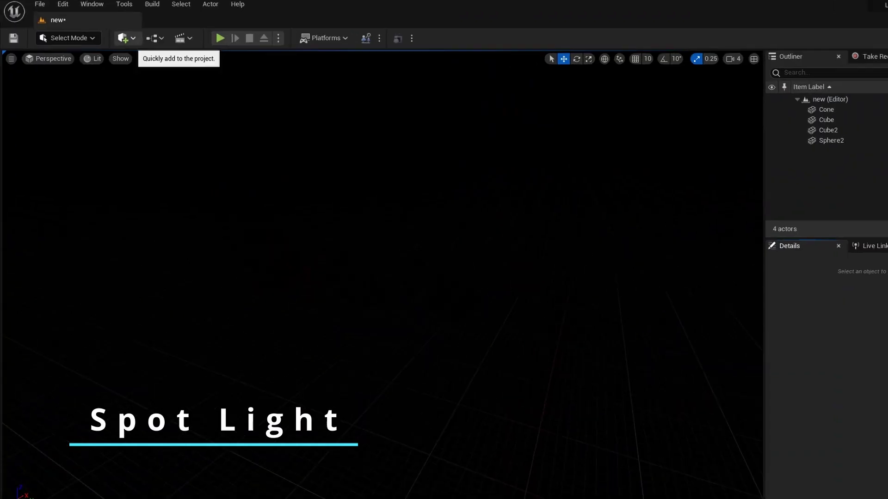
{"action": "left_click", "coordinate": [123, 37]}
{"action": "mouse_move", "coordinate": [200, 143]}
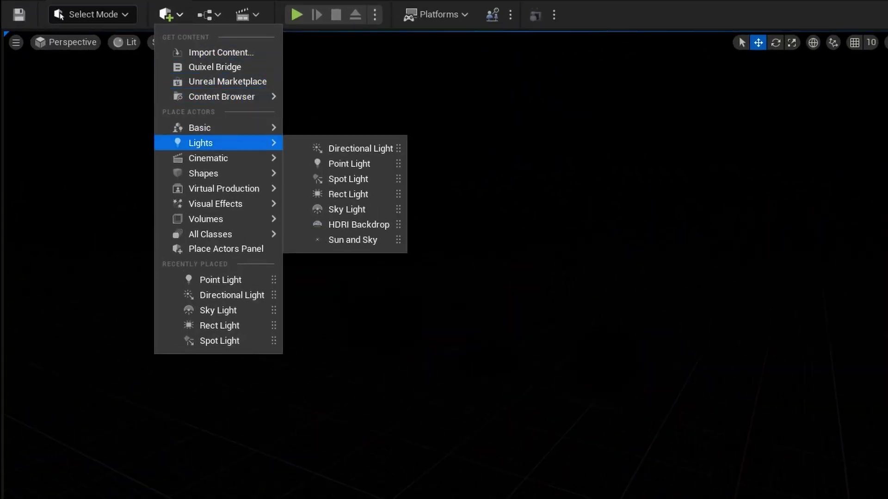
{"action": "left_click", "coordinate": [347, 179]}
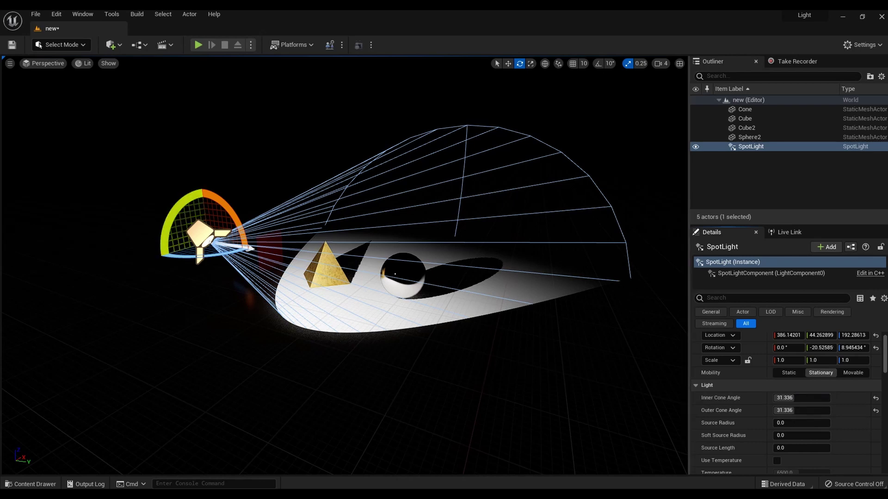
- Rotate the spot light around its vertical axis to about 4.7° and set its Inner Cone Angle to about 19.3
{"action": "mouse_move", "coordinate": [206, 257]}
{"action": "left_mouse_down"}
{"action": "mouse_move", "coordinate": [184, 255]}
{"action": "mouse_move", "coordinate": [254, 253]}
{"action": "mouse_move", "coordinate": [204, 259]}
{"action": "left_mouse_up"}
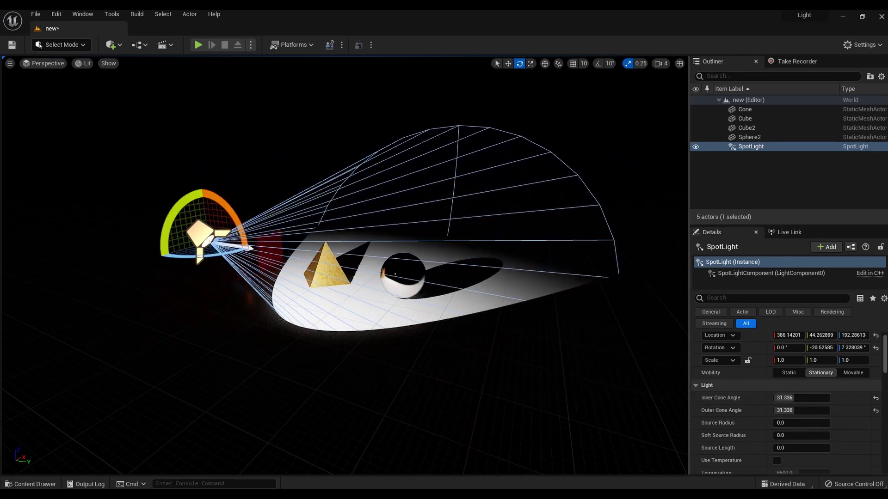
{"action": "left_click_drag", "start_coordinate": [801, 398], "coordinate": [786, 398]}
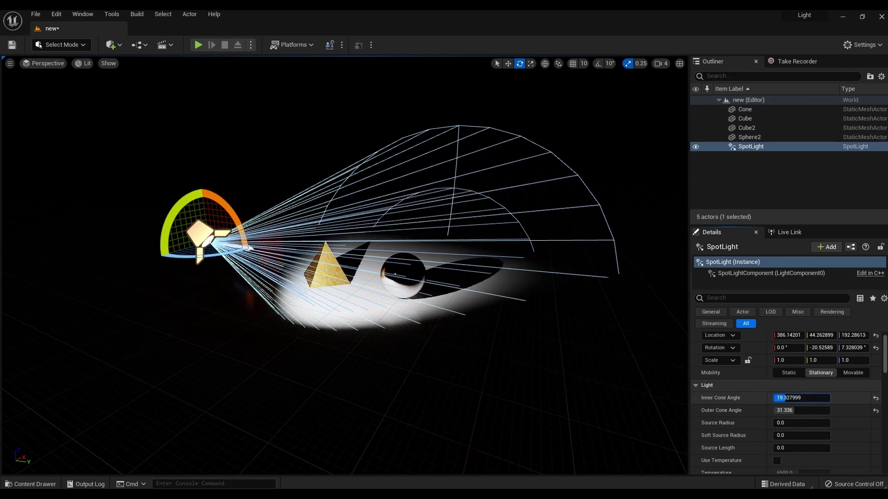
{"action": "mouse_move", "coordinate": [250, 249]}
{"action": "left_mouse_down"}
{"action": "mouse_move", "coordinate": [226, 252]}
{"action": "mouse_move", "coordinate": [300, 246]}
{"action": "mouse_move", "coordinate": [264, 248]}
{"action": "left_mouse_up"}
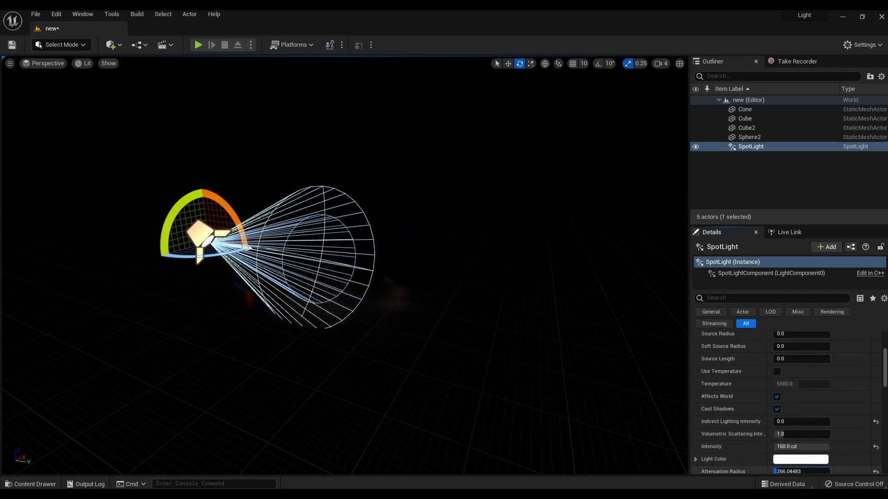
- Adjust the spot light's Attenuation Radius so its cone reaches past the pyramid and the sphere
{"action": "left_click_drag", "start_coordinate": [783, 471], "coordinate": [790, 471]}
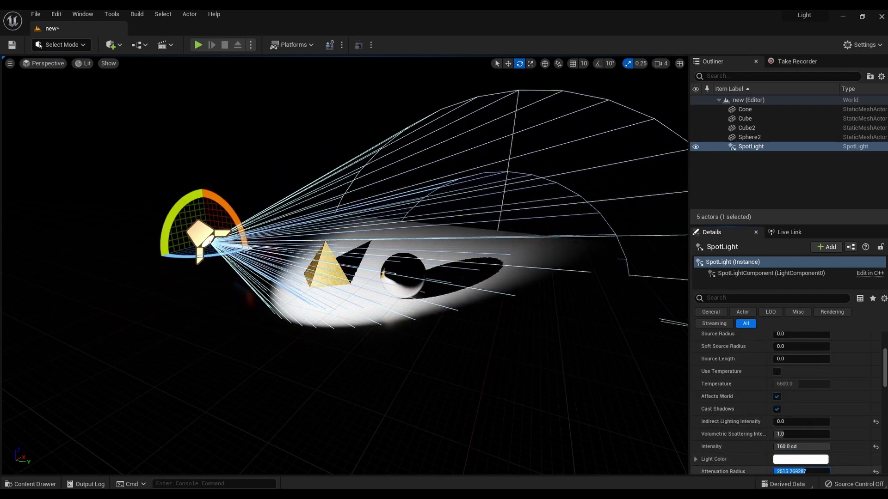
{"action": "left_click_drag", "start_coordinate": [790, 471], "coordinate": [791, 472]}
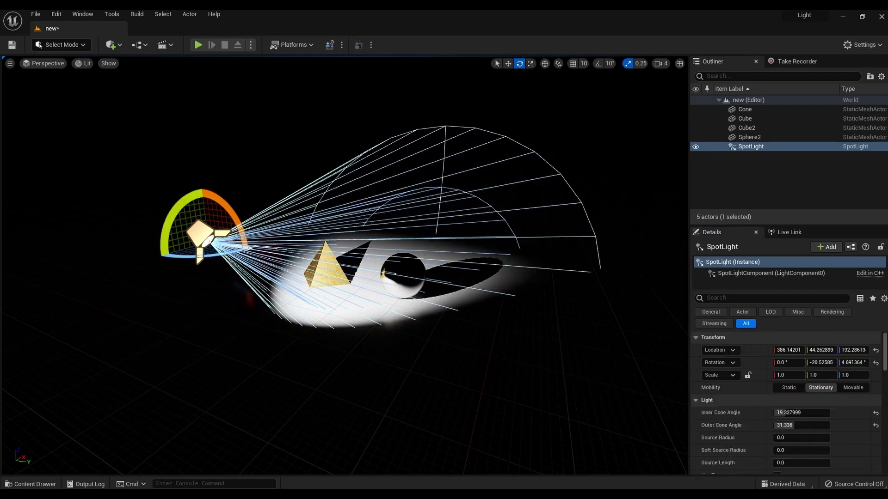
- Replace the spot light with a rect light in front of the cube, raised to a Z location of about 125
{"action": "key", "text": "Delete"}
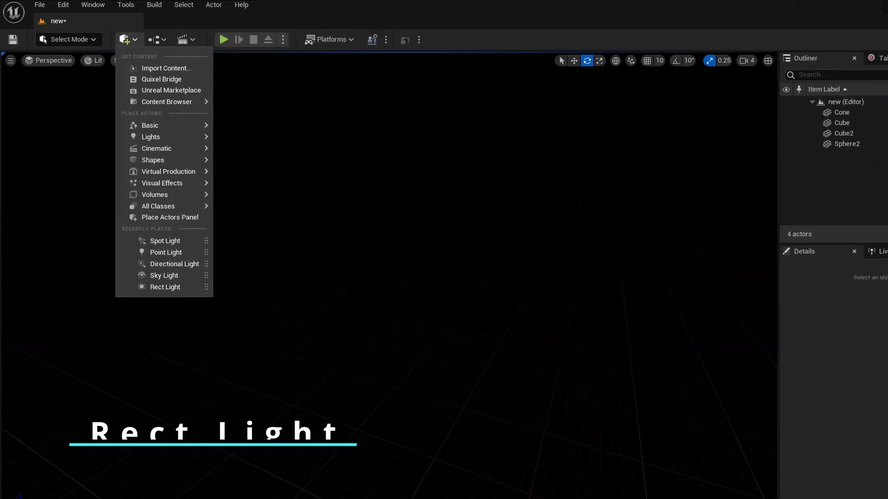
{"action": "mouse_move", "coordinate": [226, 163]}
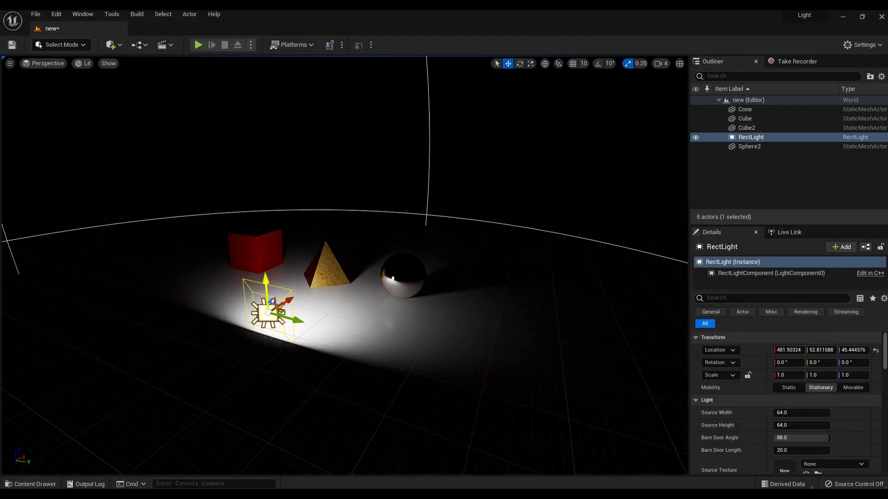
{"action": "left_click_drag", "start_coordinate": [266, 280], "coordinate": [262, 237]}
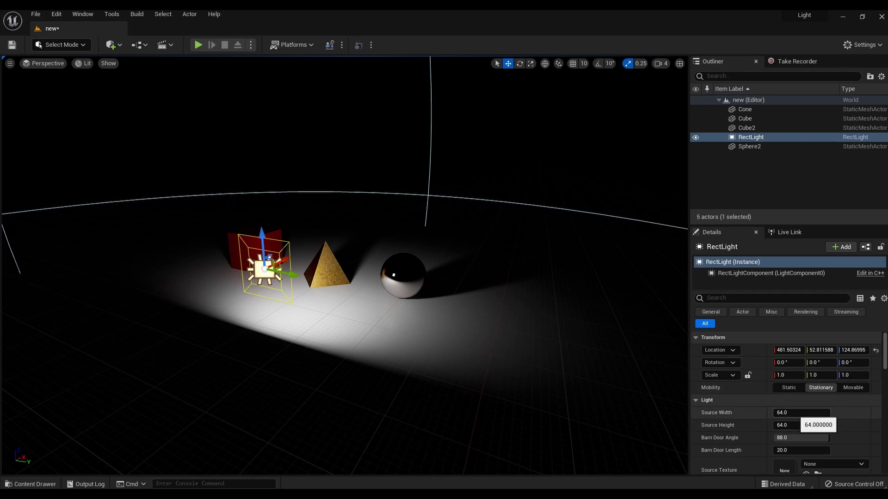
- Set the rect light's Source Width to about 575, Source Height to about 119, Barn Door Angle to 32.4 and Barn Door Length to about 40.5
{"action": "left_click_drag", "start_coordinate": [802, 413], "coordinate": [825, 413]}
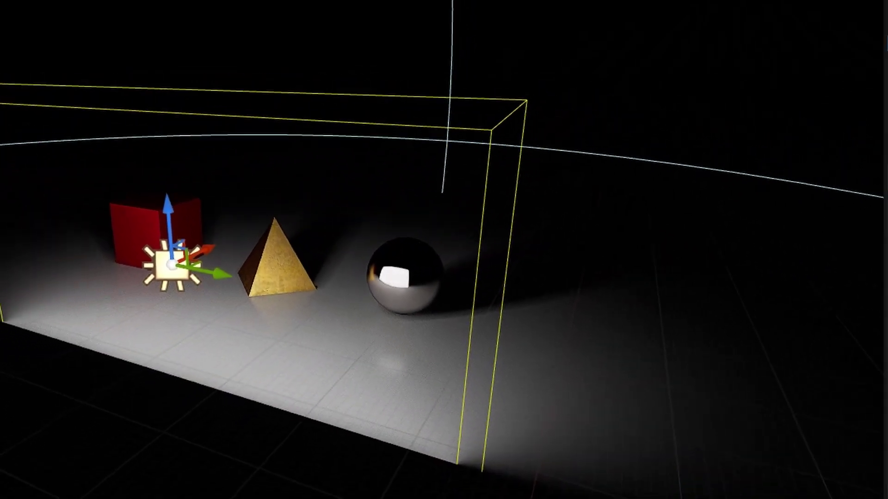
{"action": "left_click_drag", "start_coordinate": [811, 426], "coordinate": [816, 450]}
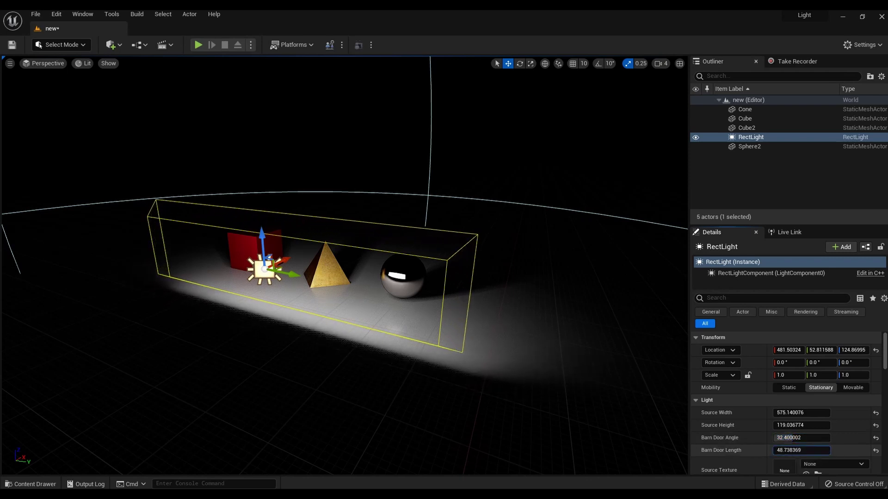
- Set the rect light's temperature to about 4770, Indirect Lighting Intensity to 2.304 and Intensity to about 31.35 cd
{"action": "scroll", "coordinate": [786, 402], "scroll_direction": "down", "scroll_amount": 3}
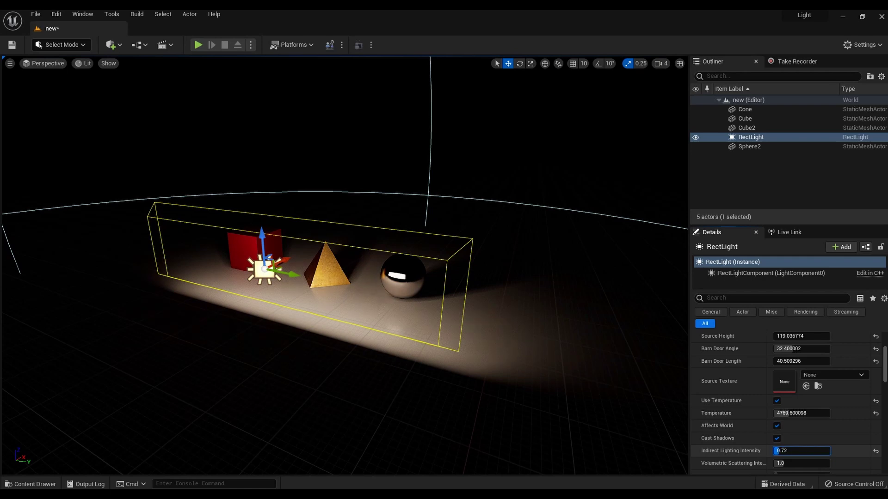
{"action": "scroll", "coordinate": [345, 266], "scroll_direction": "up", "scroll_amount": 5}
{"action": "left_click_drag", "start_coordinate": [774, 451], "coordinate": [794, 406]}
{"action": "scroll", "coordinate": [780, 438], "scroll_direction": "down", "scroll_amount": 3}
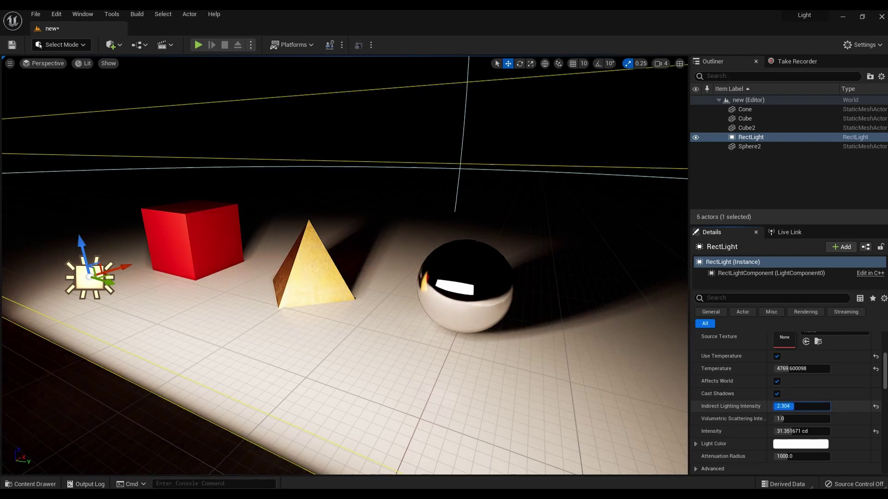
- Filter the rect light's properties by "ray" and set Cast Ray Traced Shadows to Enabled
{"action": "scroll", "coordinate": [786, 402], "scroll_direction": "down", "scroll_amount": 2}
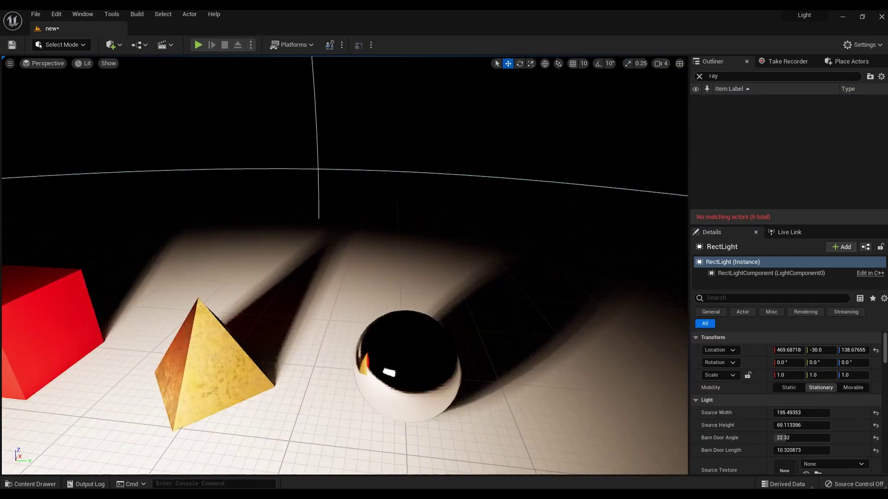
{"action": "scroll", "coordinate": [344, 266], "scroll_direction": "up", "scroll_amount": 5}
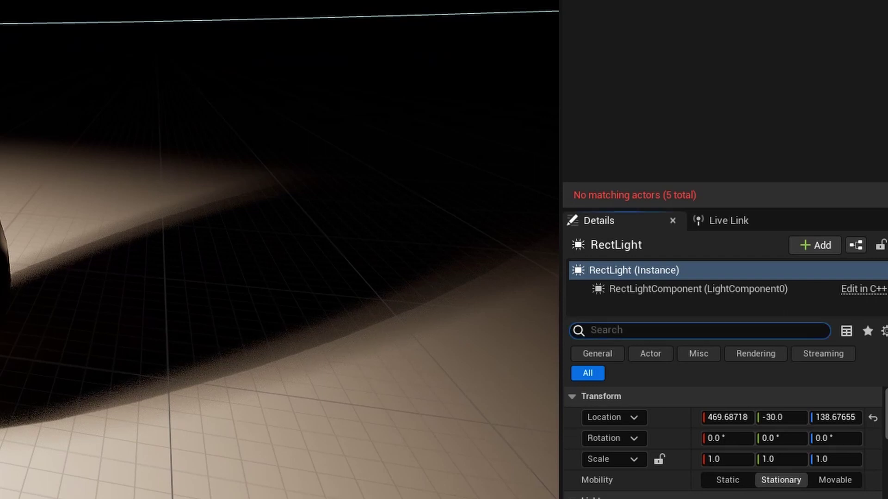
{"action": "type", "text": "y"}
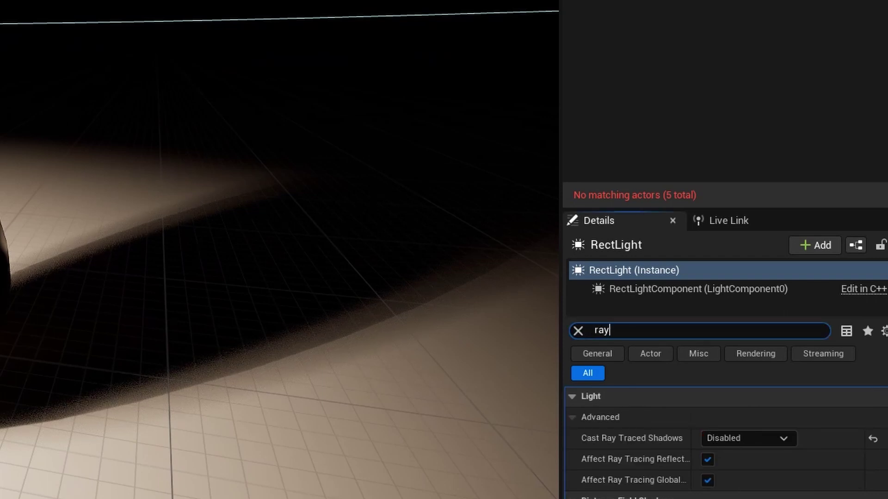
{"action": "left_click", "coordinate": [748, 439]}
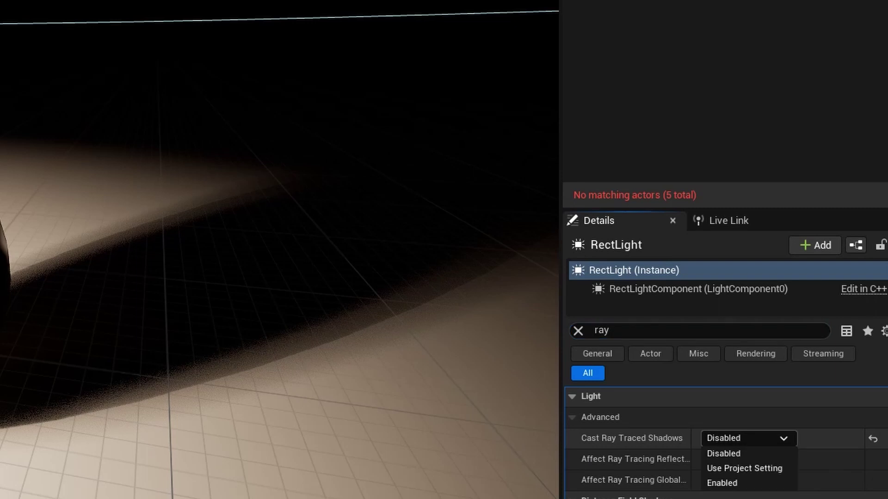
{"action": "left_click", "coordinate": [739, 483]}
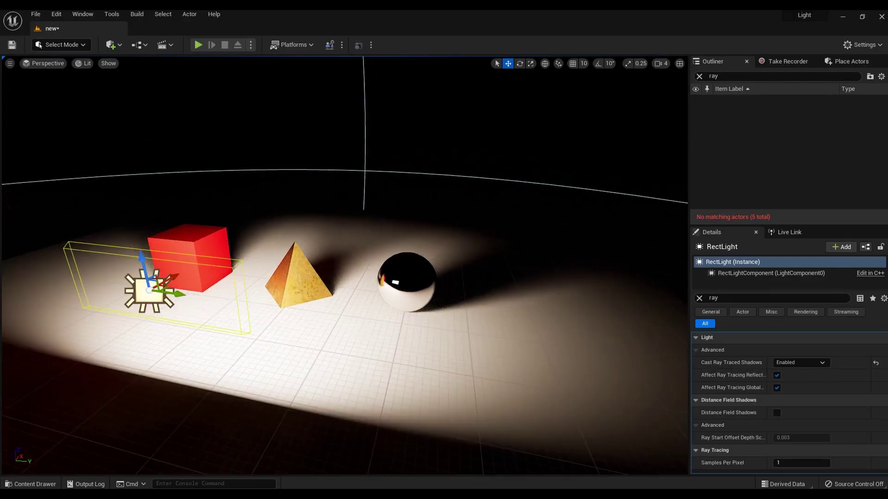
{"action": "mouse_move", "coordinate": [345, 265]}
{"action": "right_mouse_down"}
{"action": "mouse_move", "coordinate": [305, 231]}
{"action": "mouse_move", "coordinate": [365, 272]}
{"action": "mouse_move", "coordinate": [345, 265]}
{"action": "right_mouse_up"}
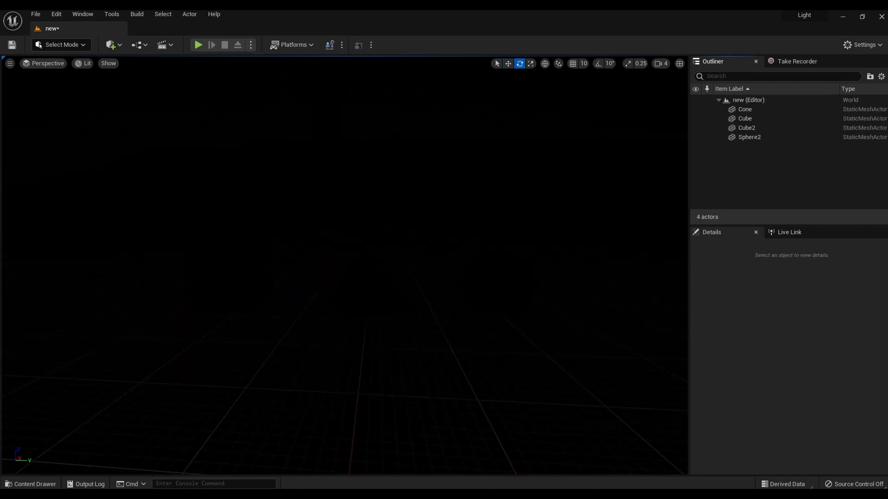
- Add a sky light to the dark scene of cube, pyramid and sphere
{"action": "left_click", "coordinate": [110, 45]}
{"action": "mouse_move", "coordinate": [133, 130]}
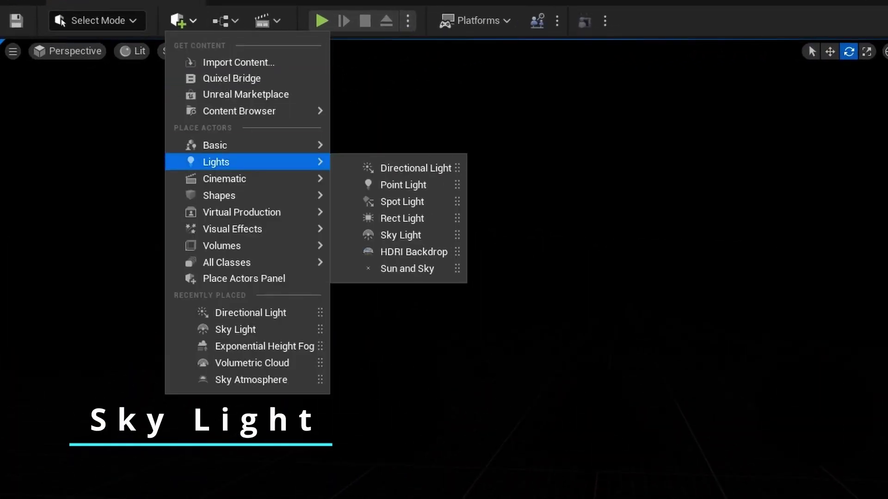
{"action": "left_click", "coordinate": [401, 235]}
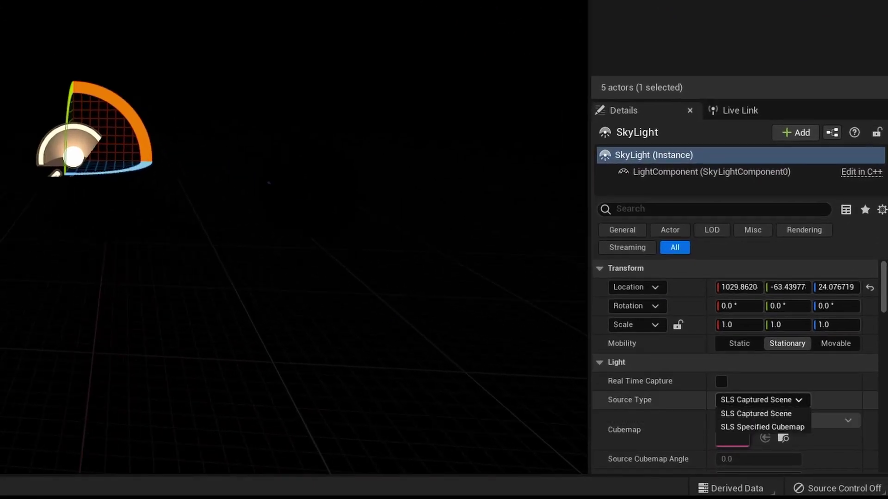
- Set the sky light's Source Type to SLS Specified Cubemap with the HDRI_Epic_Courtyard_Daylight cubemap and try out its Source Cubemap Angle
{"action": "left_click", "coordinate": [762, 427]}
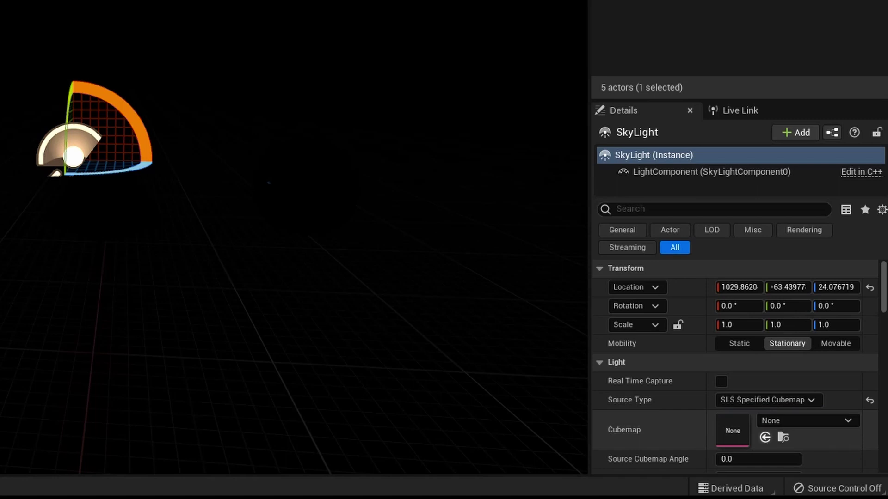
{"action": "left_click", "coordinate": [828, 421]}
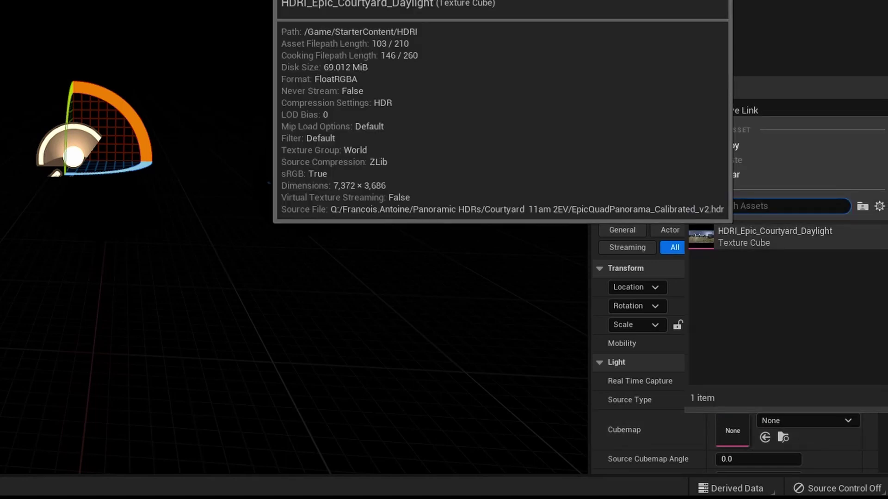
{"action": "left_click", "coordinate": [752, 232]}
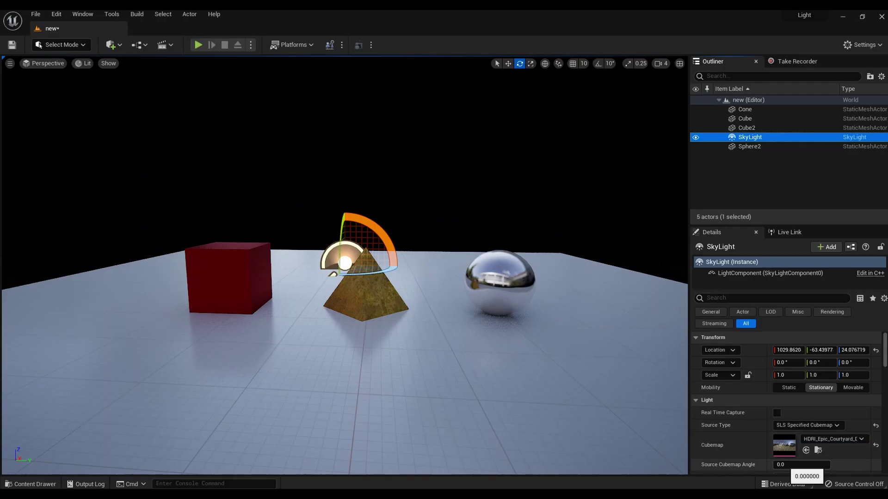
{"action": "mouse_move", "coordinate": [785, 465]}
{"action": "left_mouse_down"}
{"action": "mouse_move", "coordinate": [830, 465]}
{"action": "mouse_move", "coordinate": [774, 464]}
{"action": "left_mouse_up"}
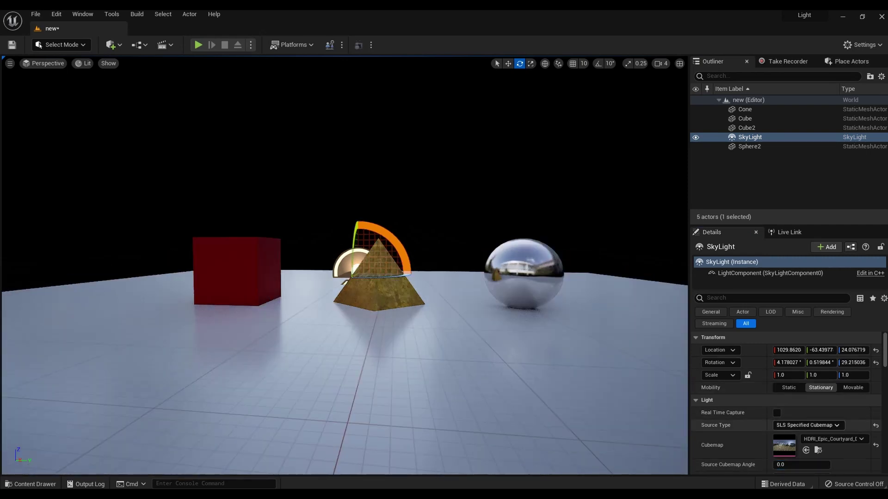
- Clear the sky light's cubemap and set its Source Type to SLS Captured Scene
{"action": "left_click", "coordinate": [876, 446]}
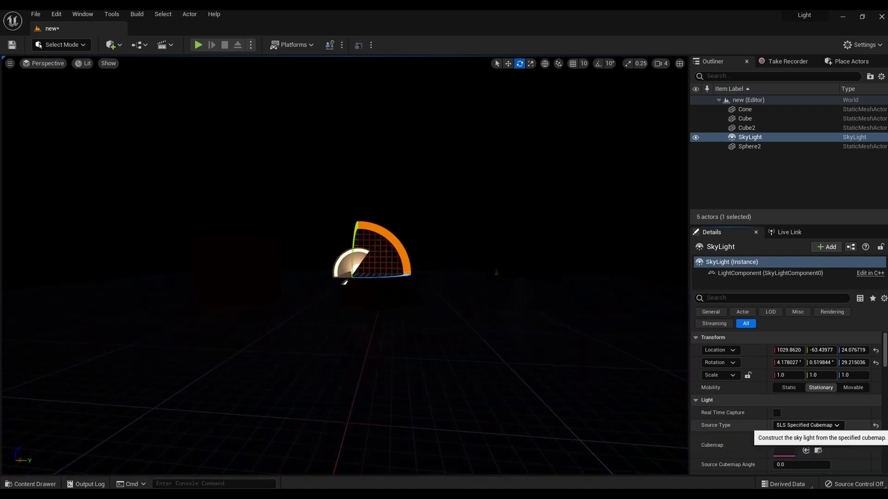
{"action": "left_click", "coordinate": [808, 425]}
{"action": "left_click", "coordinate": [807, 435]}
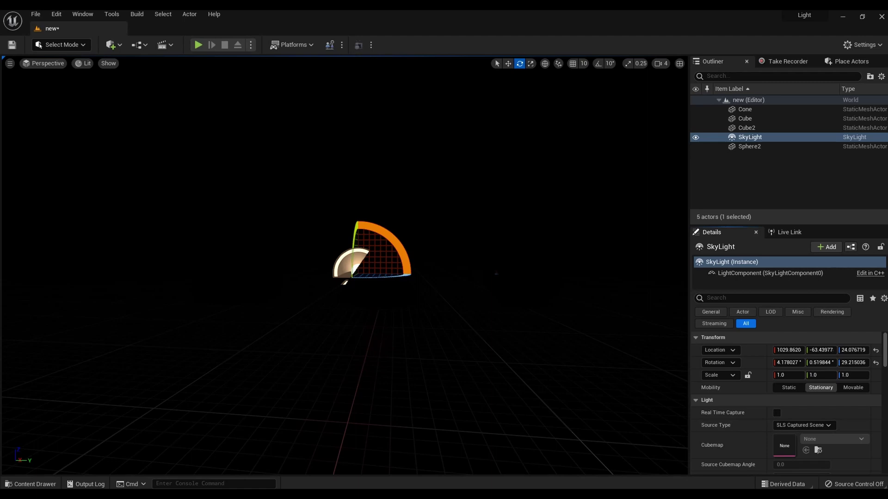
- Add a BP_Sky_Sphere to the scene and recapture the scene with the sky light
{"action": "left_click", "coordinate": [112, 45]}
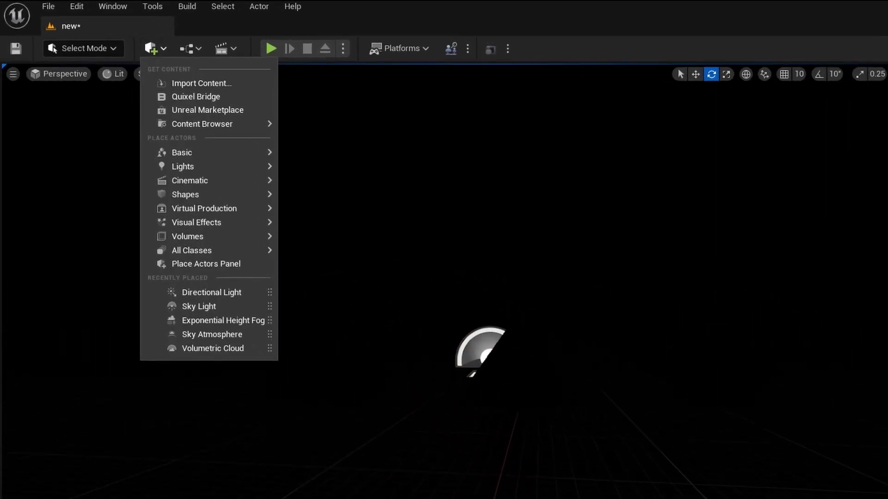
{"action": "type", "text": "bp"}
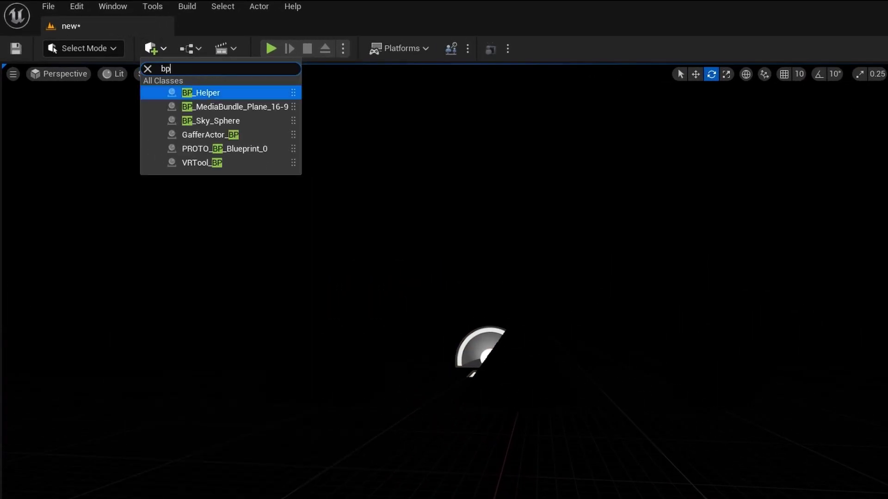
{"action": "left_click", "coordinate": [217, 121]}
{"action": "left_click", "coordinate": [749, 146]}
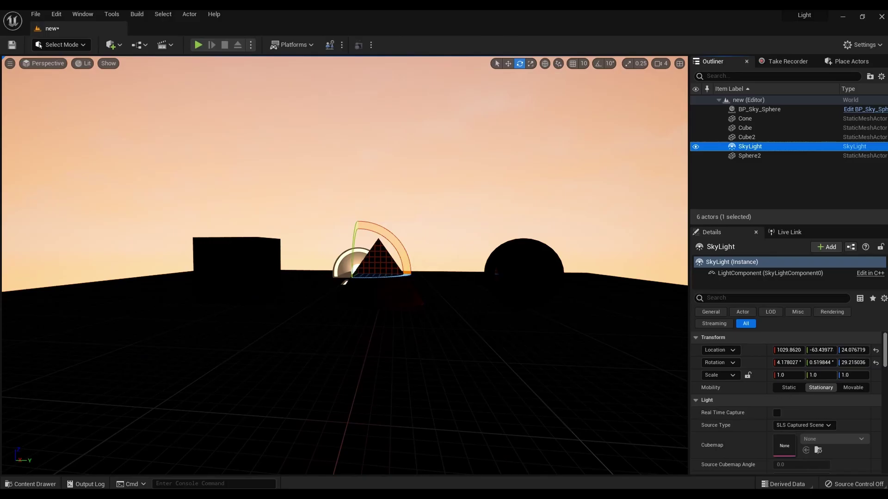
{"action": "left_click_drag", "start_coordinate": [882, 350], "coordinate": [882, 387]}
{"action": "scroll", "coordinate": [716, 351], "scroll_direction": "down", "scroll_amount": 5}
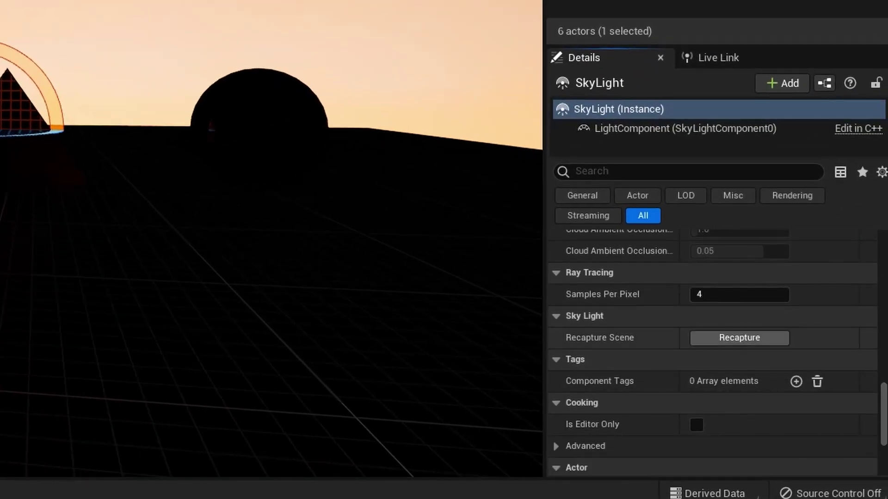
{"action": "left_click", "coordinate": [739, 338]}
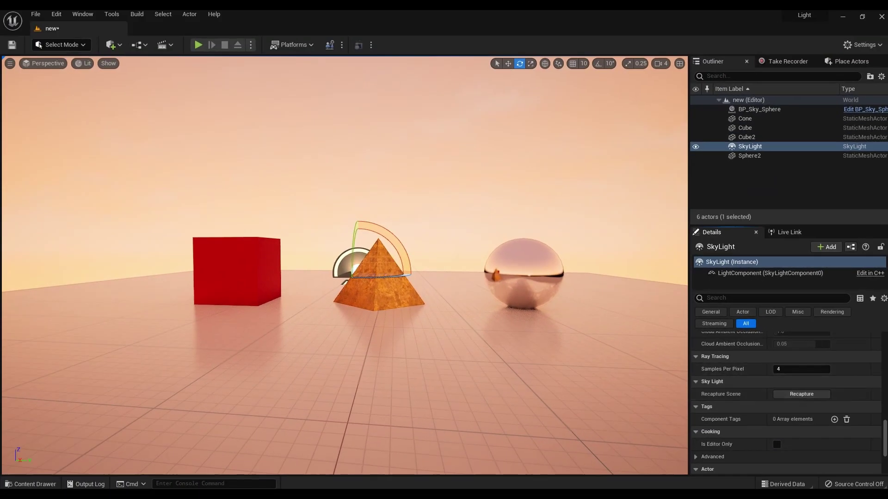
- Set the sky sphere's Sun Height to about -0.896 and recapture the night sky with the sky light
{"action": "left_click", "coordinate": [759, 110]}
{"action": "left_click_drag", "start_coordinate": [799, 441], "coordinate": [772, 441]}
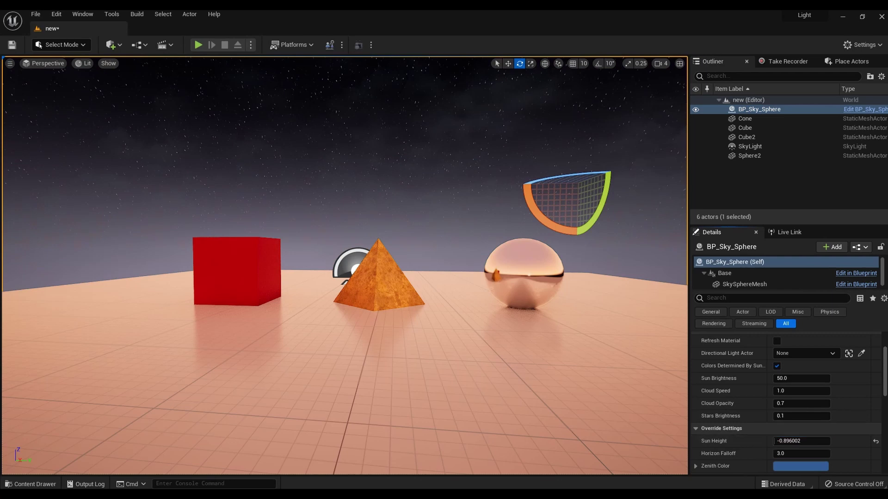
{"action": "left_click", "coordinate": [790, 146]}
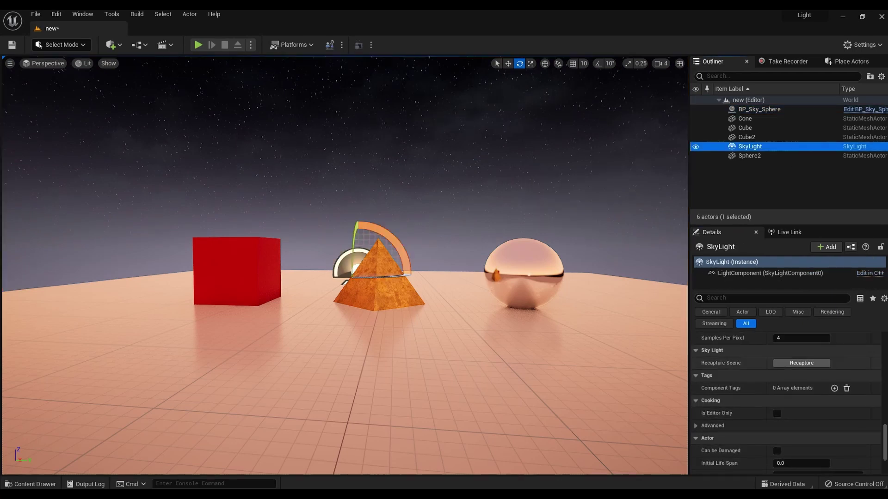
{"action": "left_click", "coordinate": [801, 364]}
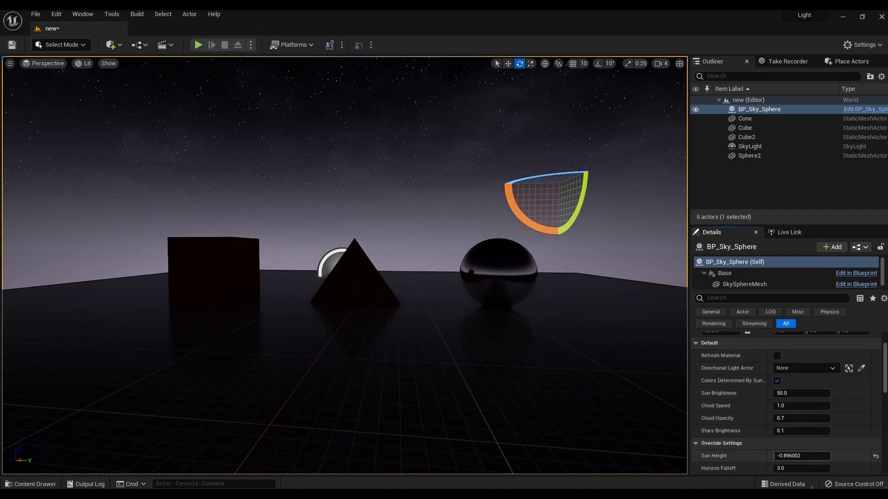
- Raise the sky sphere's Sun Height to 0.96 and recapture the daytime sky with the sky light
{"action": "left_click_drag", "start_coordinate": [777, 456], "coordinate": [827, 456]}
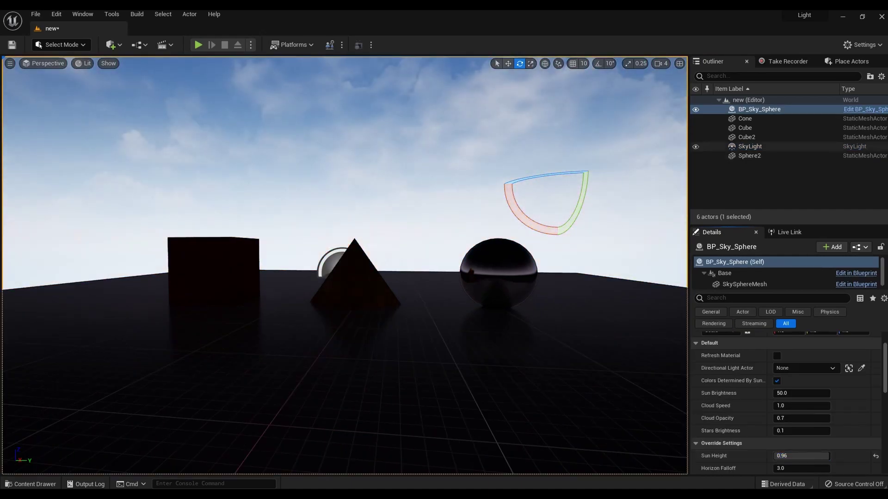
{"action": "left_click", "coordinate": [793, 146]}
{"action": "scroll", "coordinate": [786, 403], "scroll_direction": "down", "scroll_amount": 5}
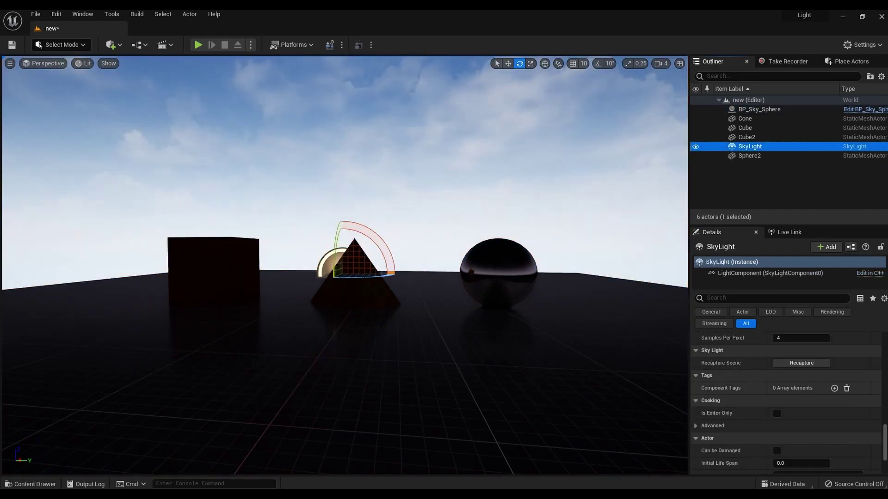
{"action": "left_click", "coordinate": [801, 363]}
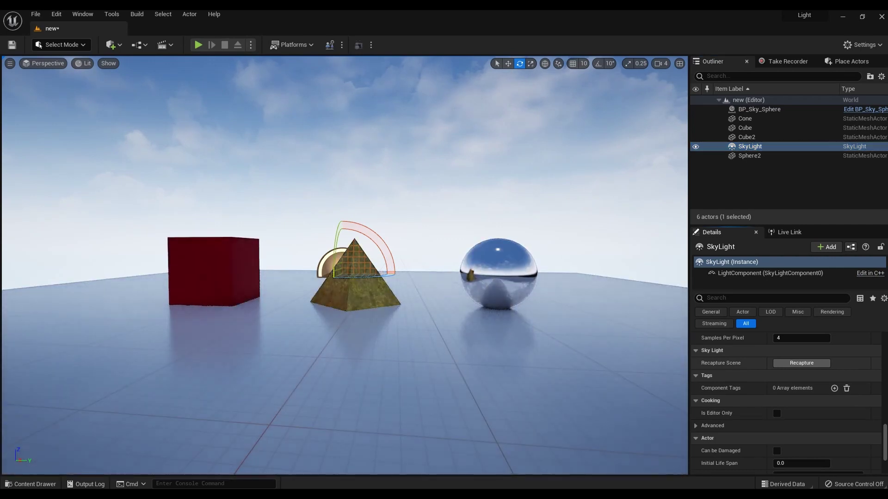
{"action": "left_click", "coordinate": [569, 148]}
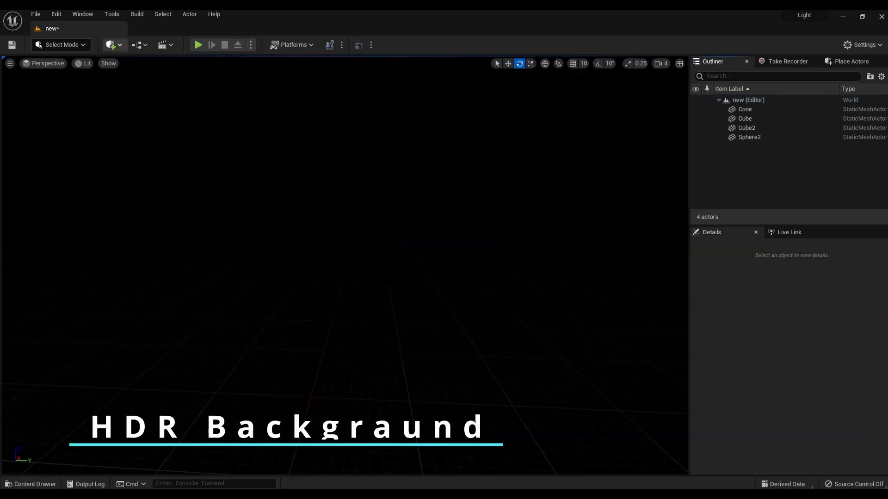
- Add an HDRI Backdrop around the objects and adjust its Intensity
{"action": "left_click", "coordinate": [111, 45]}
{"action": "mouse_move", "coordinate": [138, 130]}
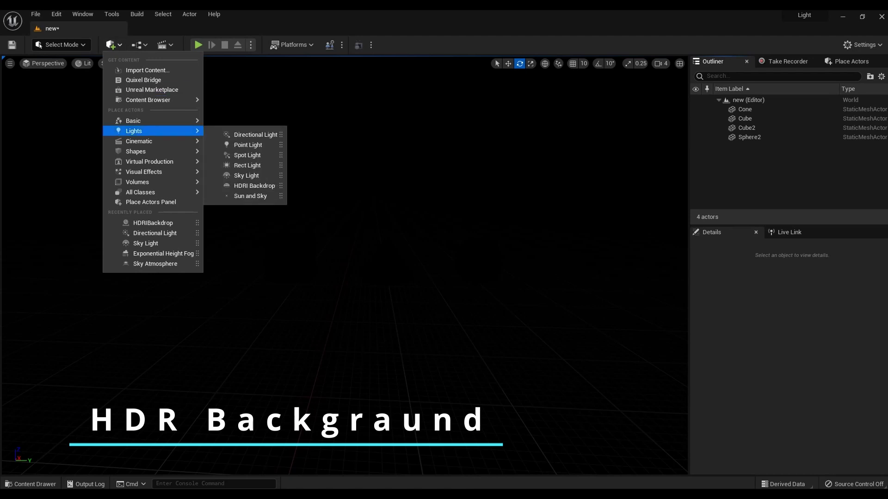
{"action": "left_click", "coordinate": [254, 186]}
{"action": "key", "text": "f"}
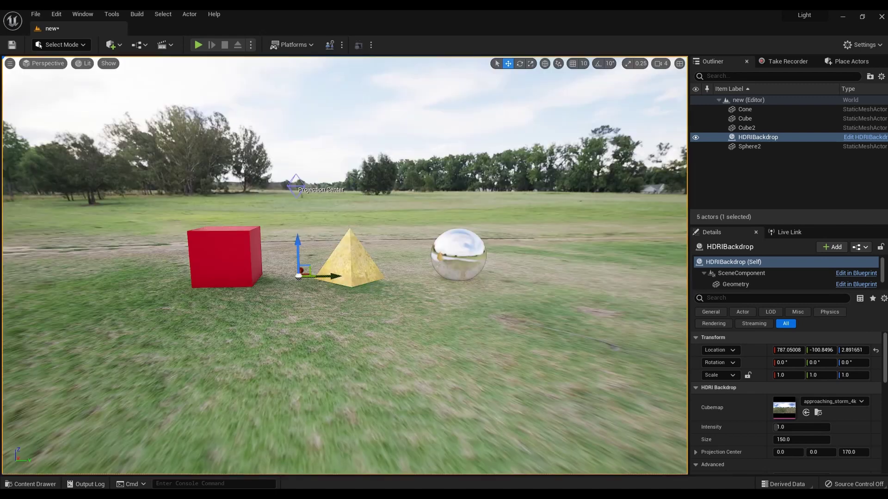
{"action": "mouse_move", "coordinate": [800, 427]}
{"action": "left_mouse_down"}
{"action": "mouse_move", "coordinate": [749, 427]}
{"action": "mouse_move", "coordinate": [790, 427]}
{"action": "left_mouse_up"}
{"action": "left_click", "coordinate": [780, 427]}
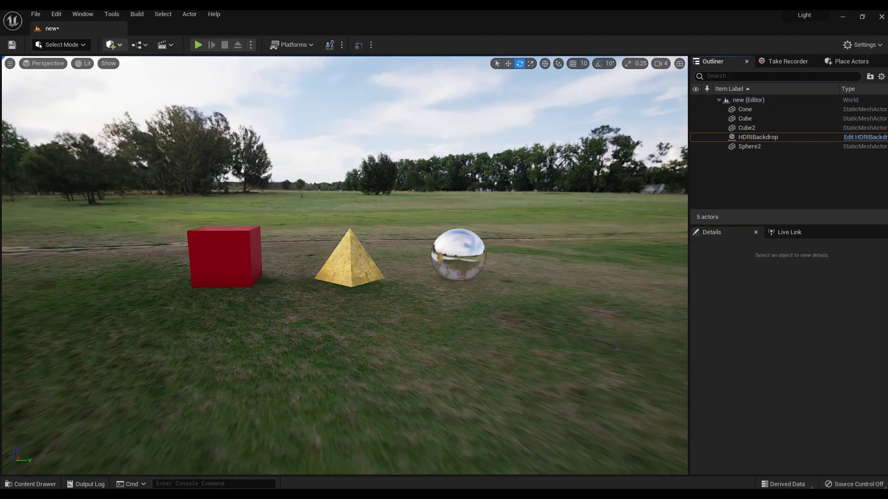
- Add a directional light to the backdrop scene and rotate it to change the angle at which it hits the objects
{"action": "left_click", "coordinate": [115, 45]}
{"action": "mouse_move", "coordinate": [139, 131]}
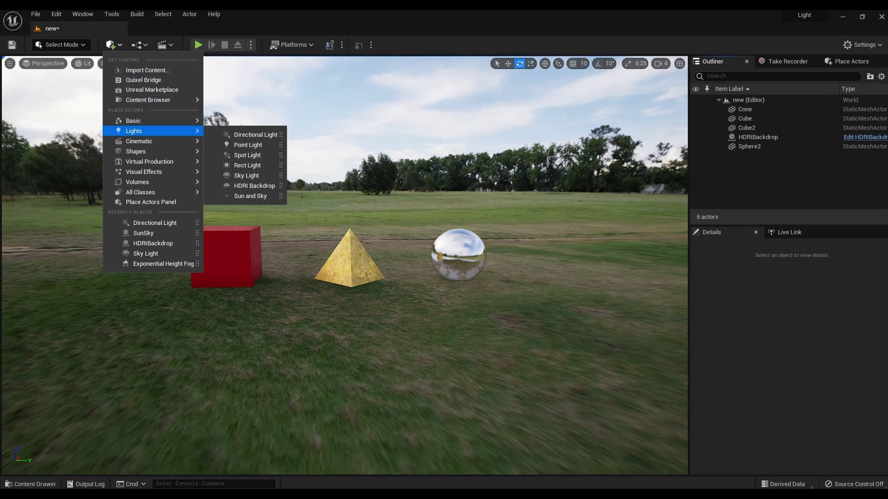
{"action": "left_click", "coordinate": [256, 135]}
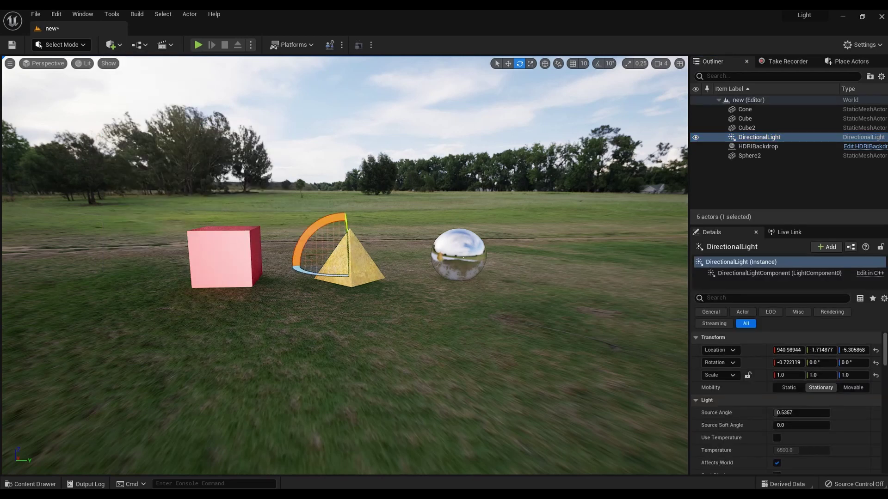
{"action": "left_click_drag", "start_coordinate": [346, 225], "coordinate": [397, 277]}
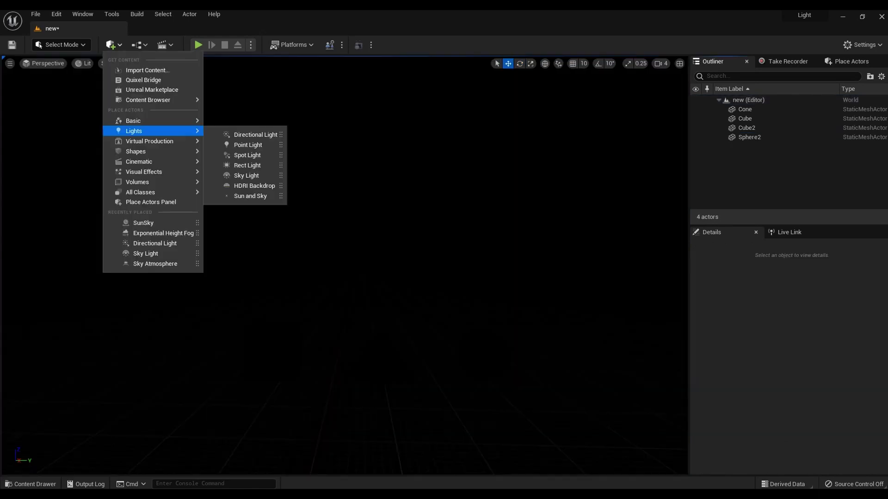
- Add a Sun and Sky actor to the scene and bring up its location, date and time settings
{"action": "left_click", "coordinate": [111, 45]}
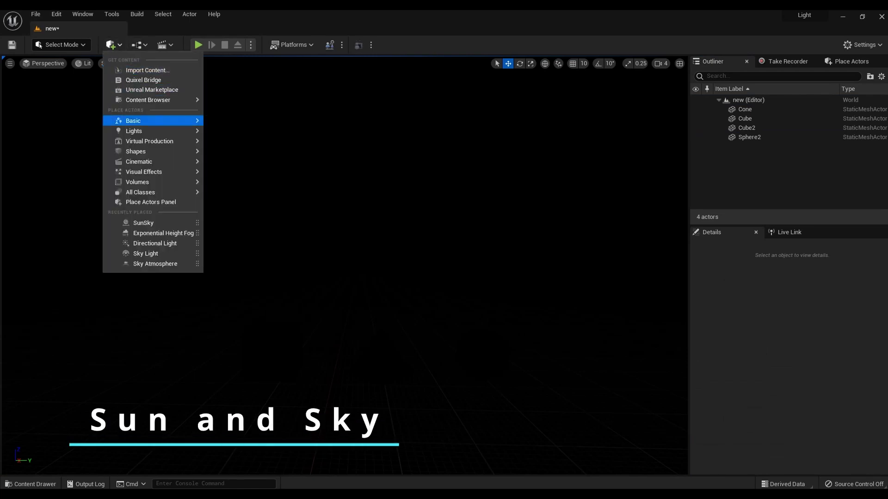
{"action": "mouse_move", "coordinate": [139, 131]}
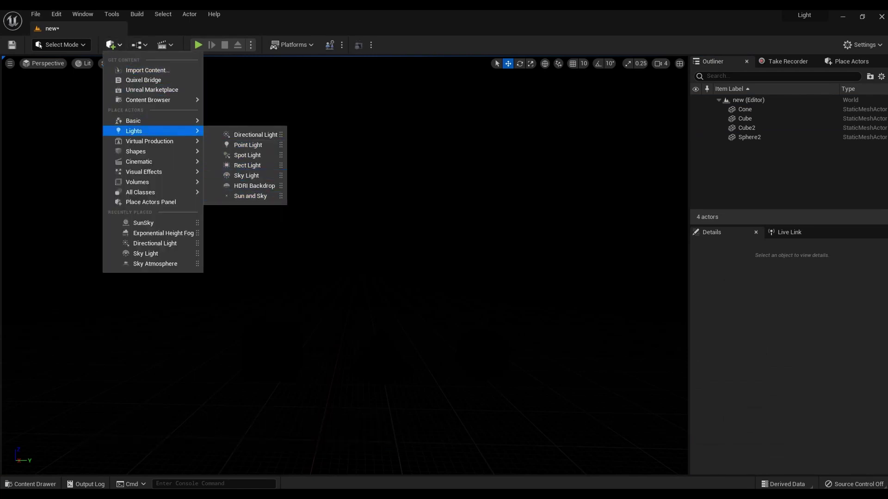
{"action": "left_click", "coordinate": [250, 196]}
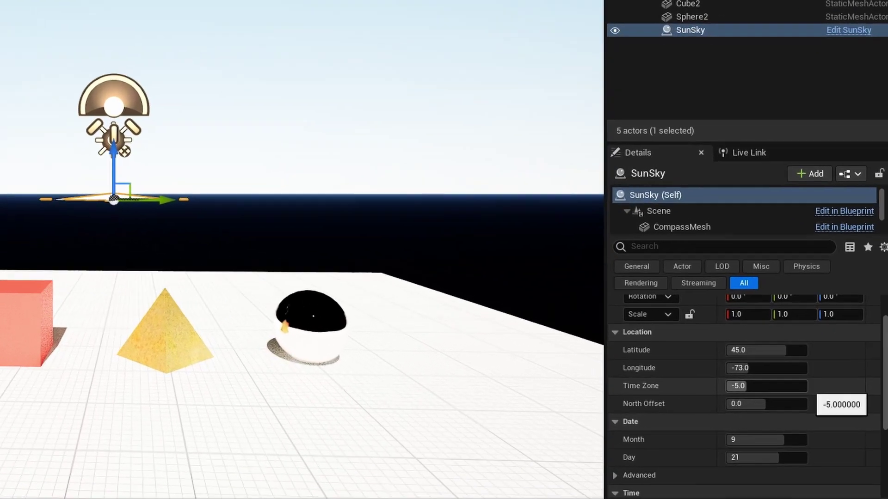
{"action": "scroll", "coordinate": [810, 416], "scroll_direction": "down", "scroll_amount": 2}
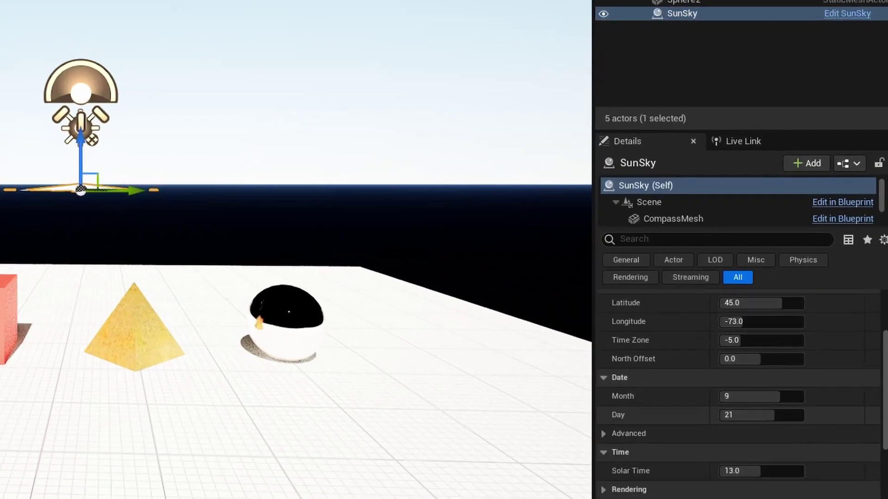